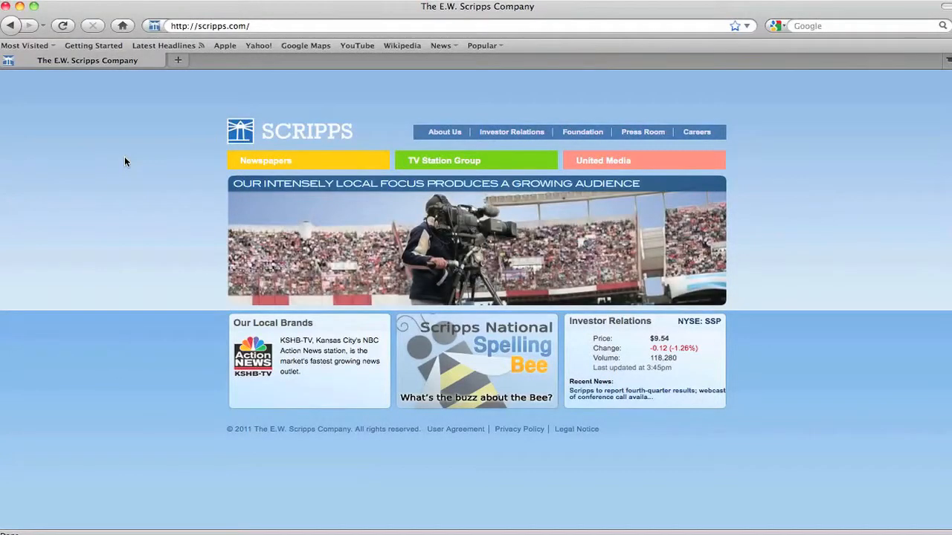
# Go to encoding2.scrippsing.com and download the Adobe AIR installer
pyautogui.click(263, 29)
pyautogui.write('enc')
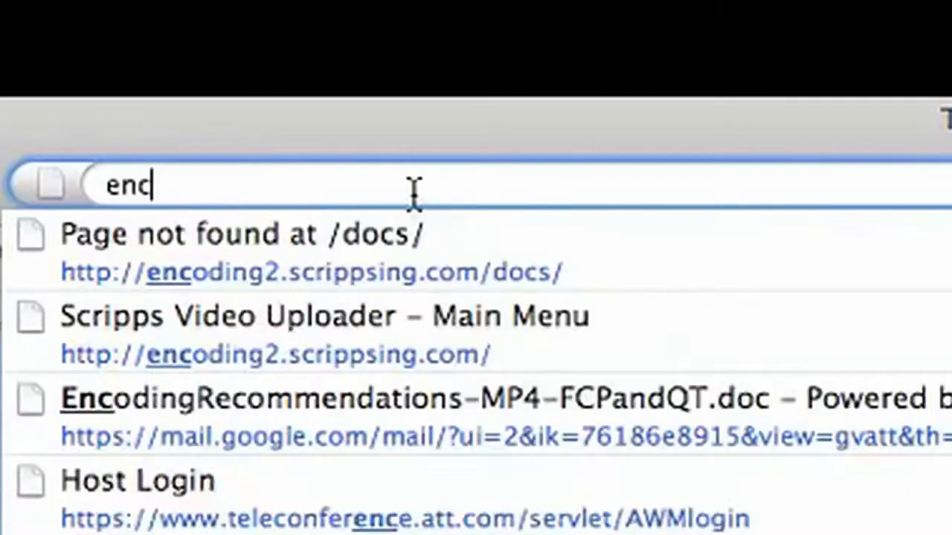
pyautogui.write('oding2.scrippsing')
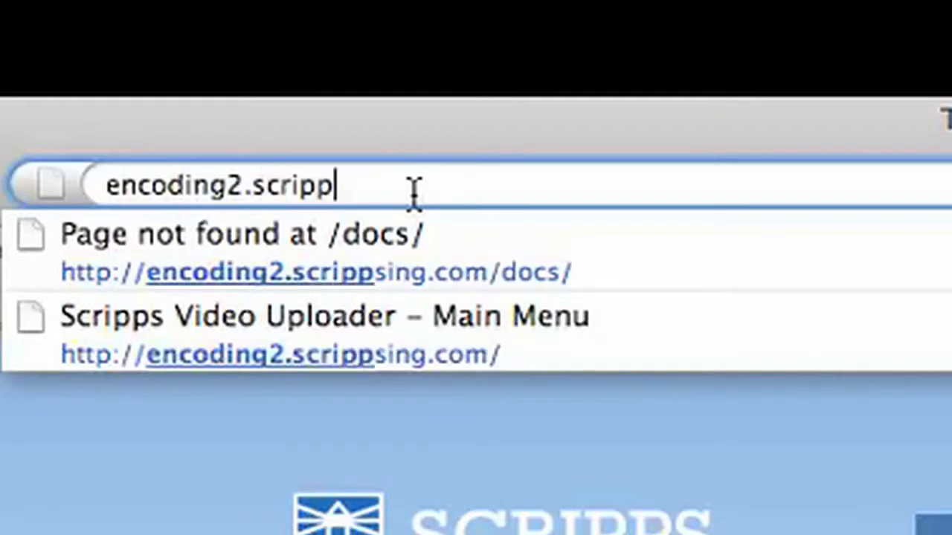
pyautogui.write('.com')
pyautogui.press('Return')
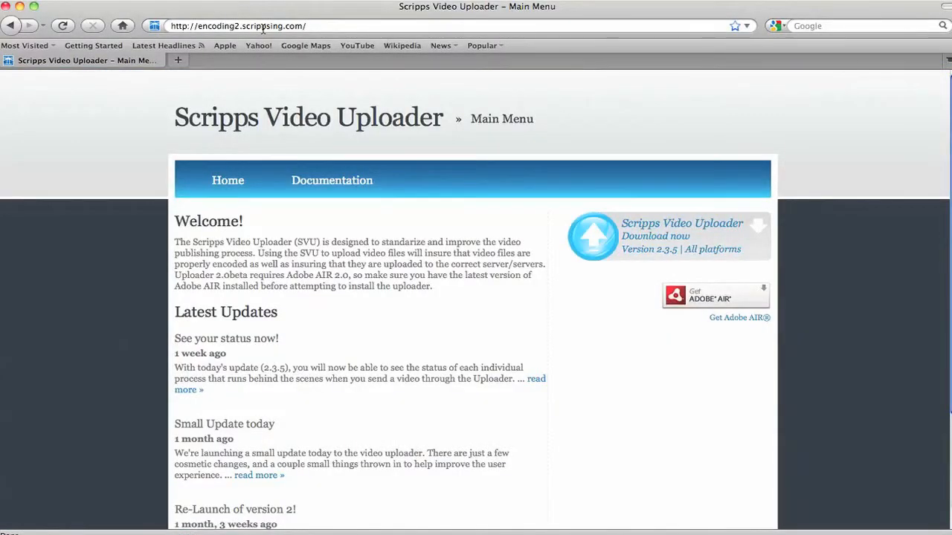
pyautogui.click(705, 302)
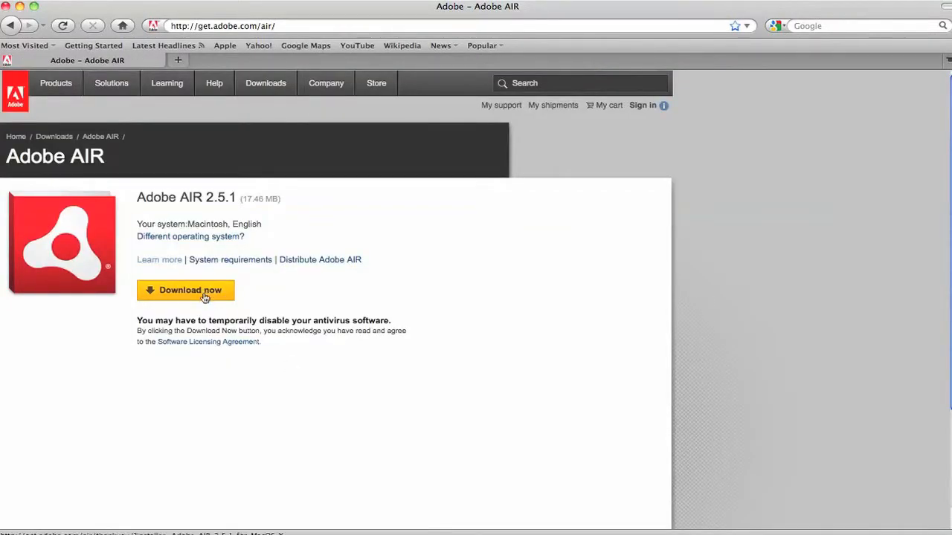
pyautogui.click(190, 290)
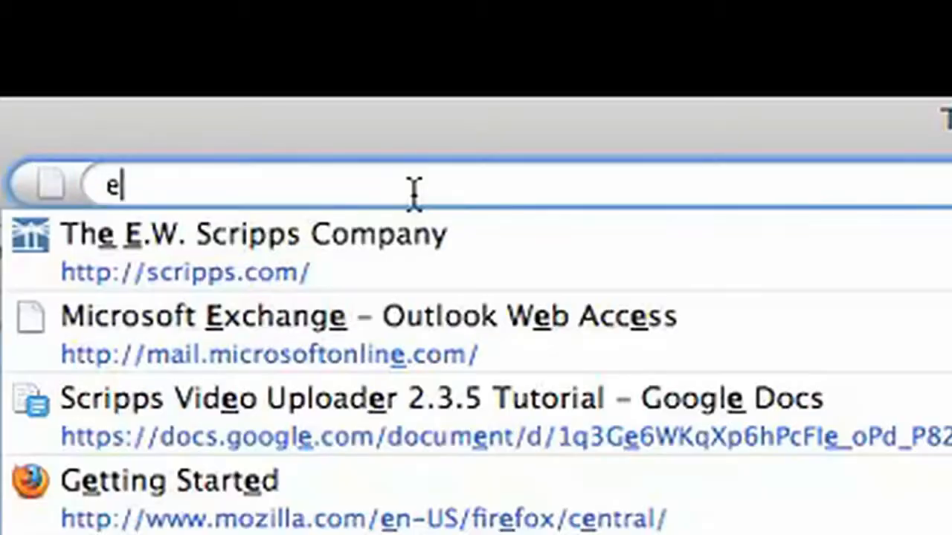
# Return to encoding2.scrippsing.com and save the Scripps Video Uploader 2.3.5 installer
pyautogui.write('ncoding')
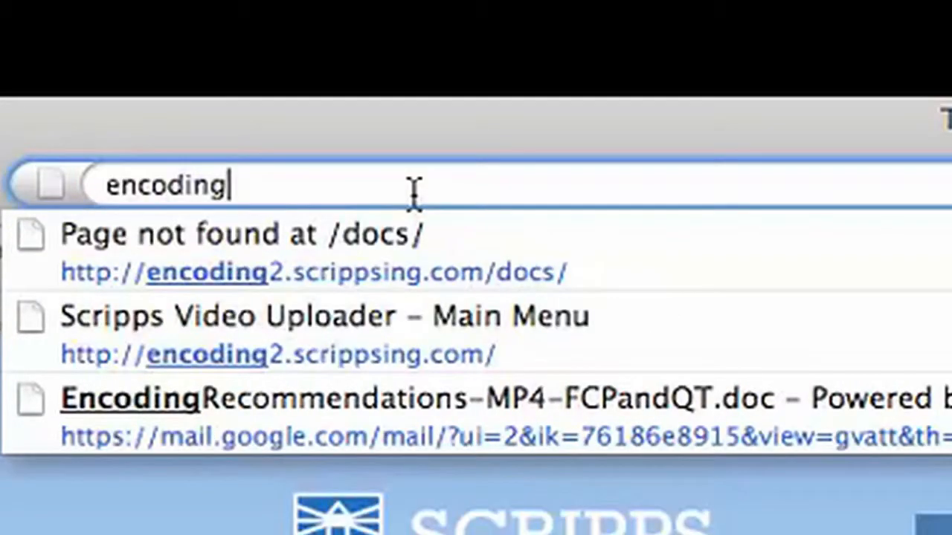
pyautogui.write('2.scrippsing')
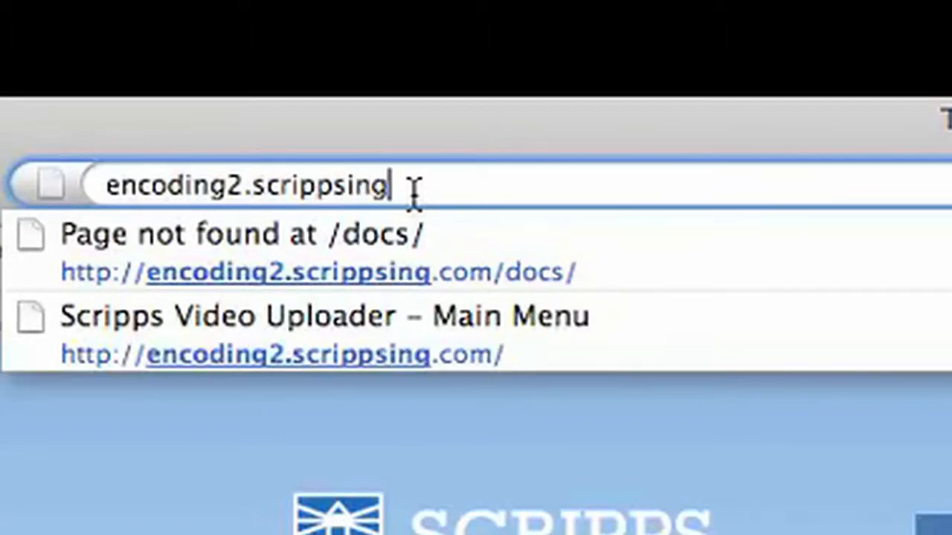
pyautogui.write('.com')
pyautogui.press('Return')
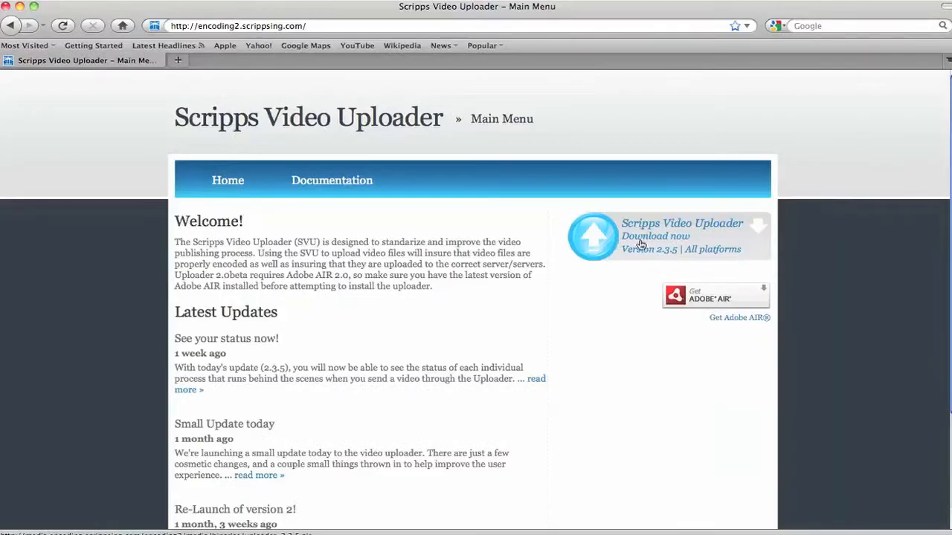
pyautogui.click(291, 257)
pyautogui.press('Return')
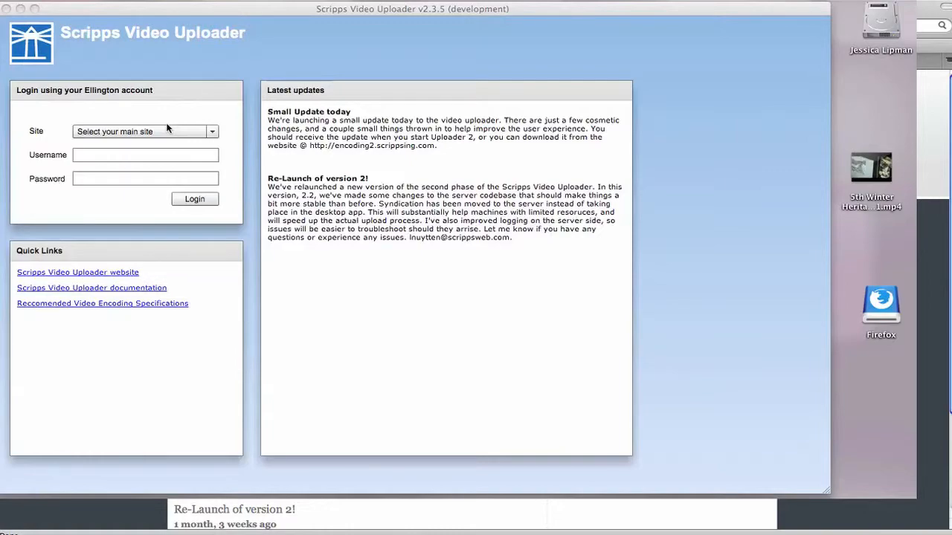
# Log in to the Knoxville News Sentinel site with the account username and password
pyautogui.click(167, 131)
pyautogui.click(141, 214)
pyautogui.click(112, 156)
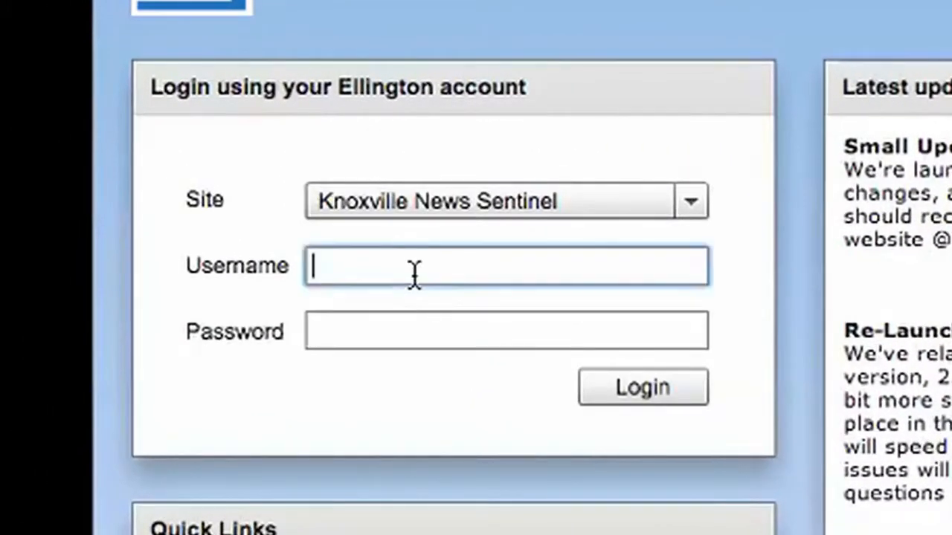
pyautogui.press('Tab')
pyautogui.write('***')
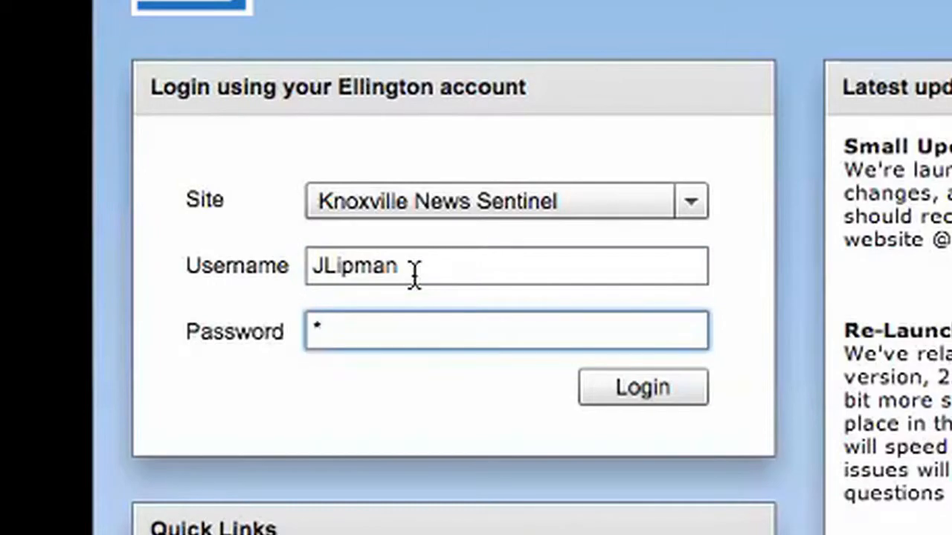
pyautogui.write('******')
pyautogui.click(636, 383)
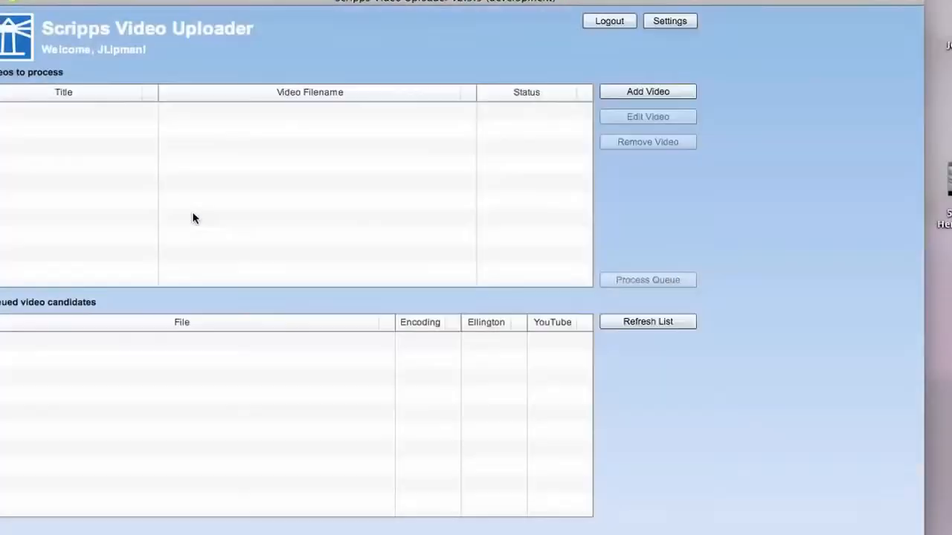
pyautogui.click(687, 22)
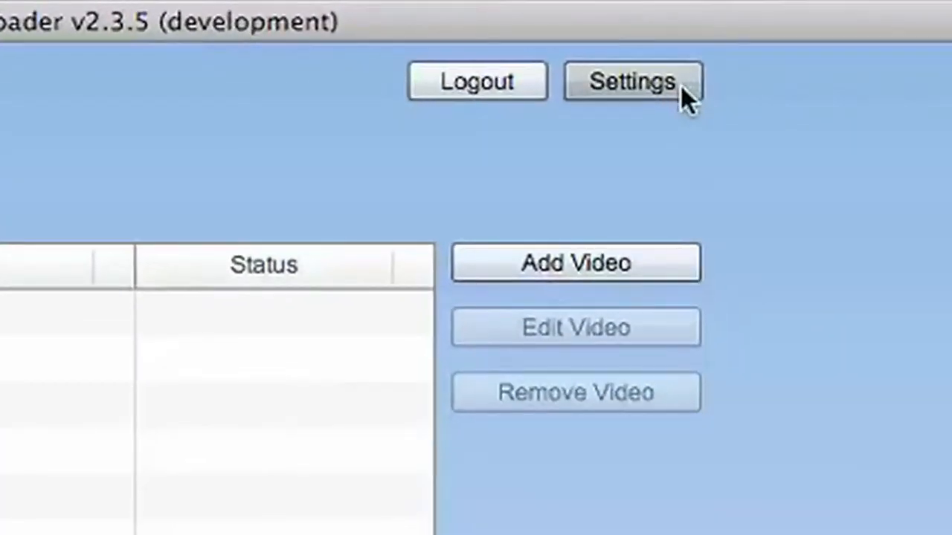
# Enter the YouTube account password in the YouTube settings section and save it
pyautogui.click(681, 86)
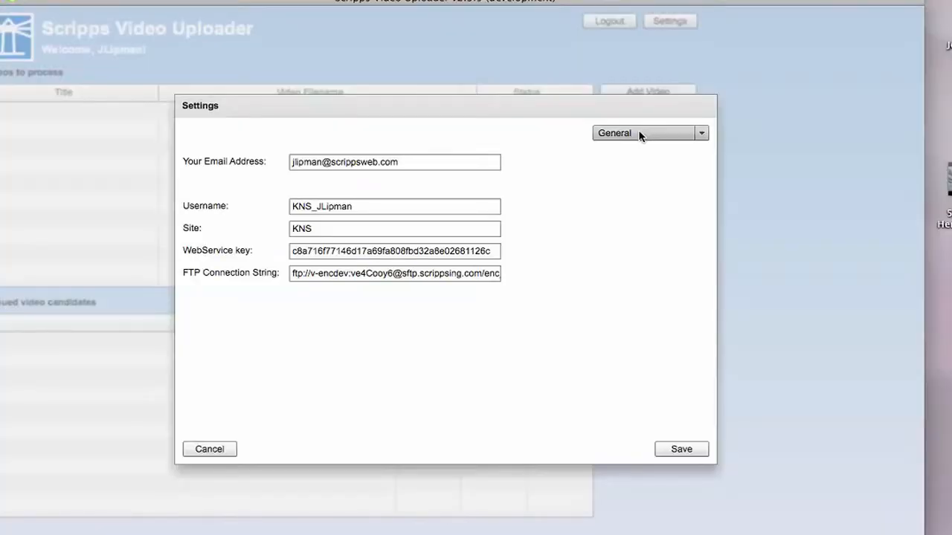
pyautogui.click(639, 134)
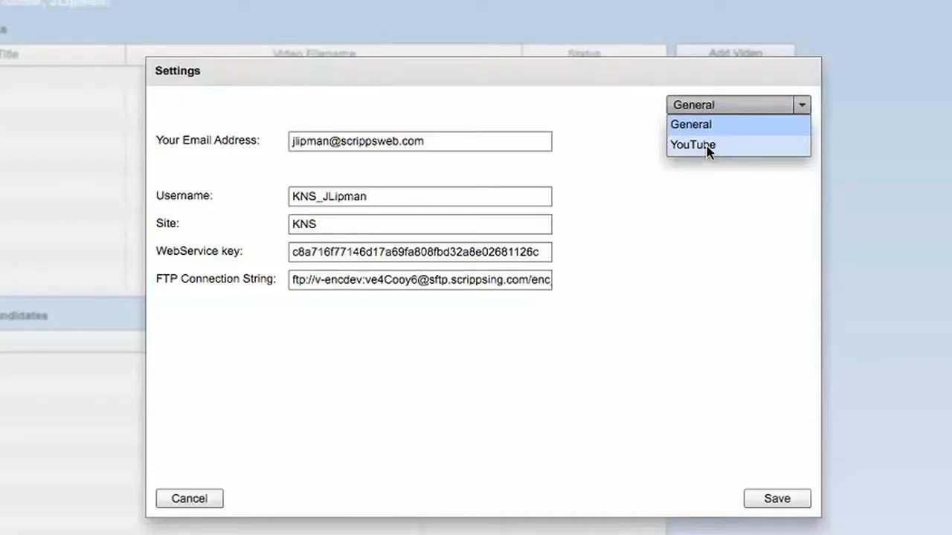
pyautogui.click(707, 144)
pyautogui.click(329, 174)
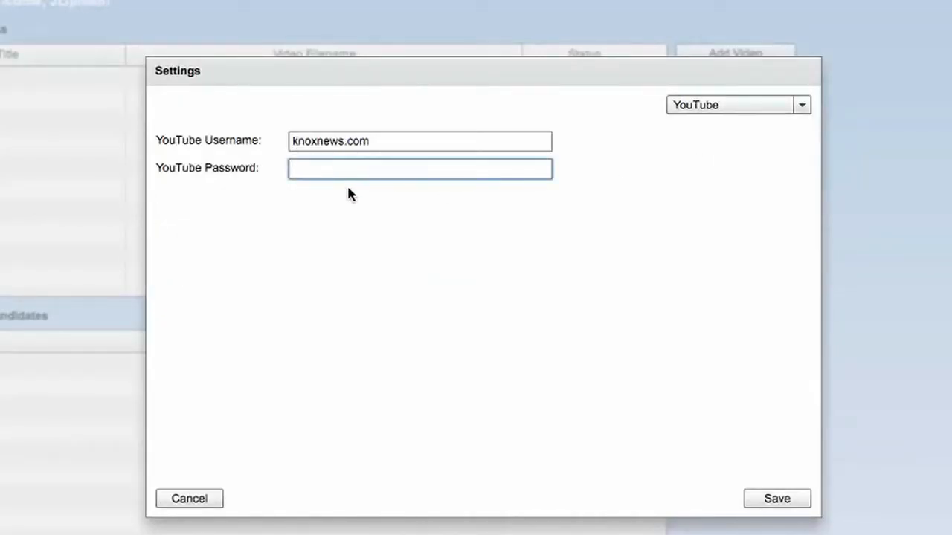
pyautogui.write('*****')
pyautogui.click(776, 499)
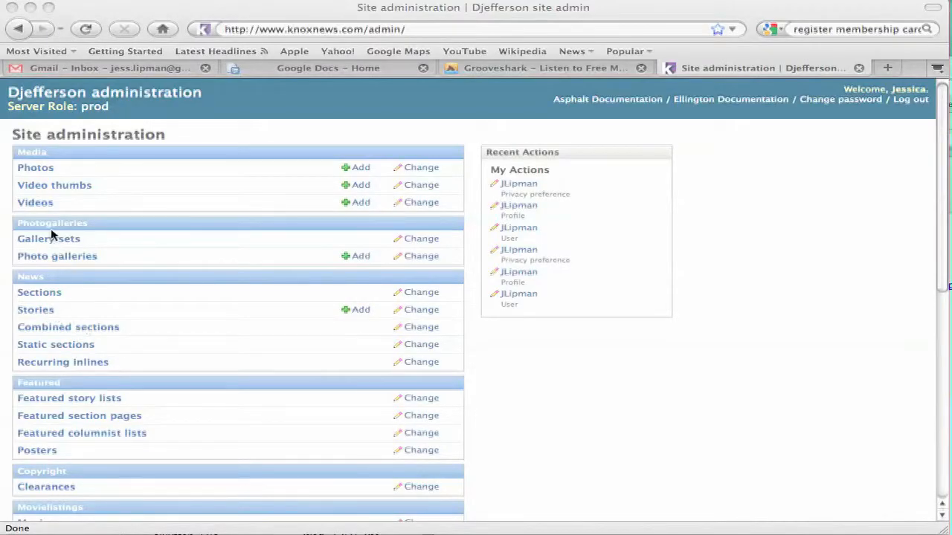
# Open the '5th Winter Heritage Festival in the Smokies' video from the site admin's Videos list
pyautogui.click(46, 207)
pyautogui.click(35, 203)
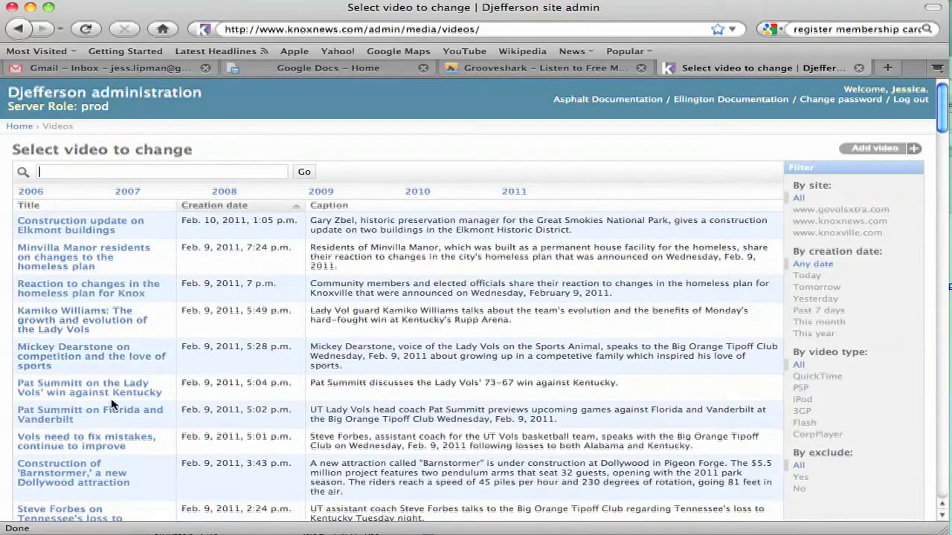
pyautogui.scroll(-4, 111, 433)
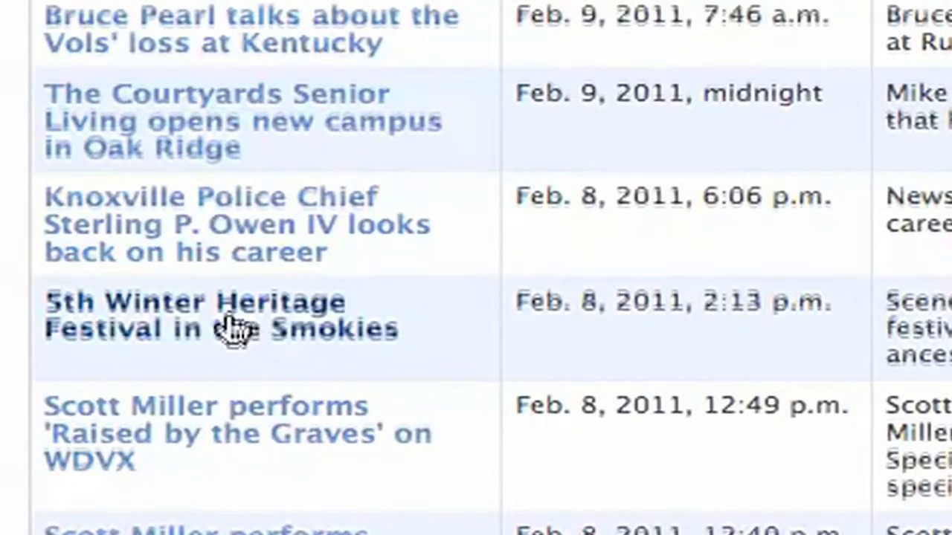
pyautogui.click(232, 328)
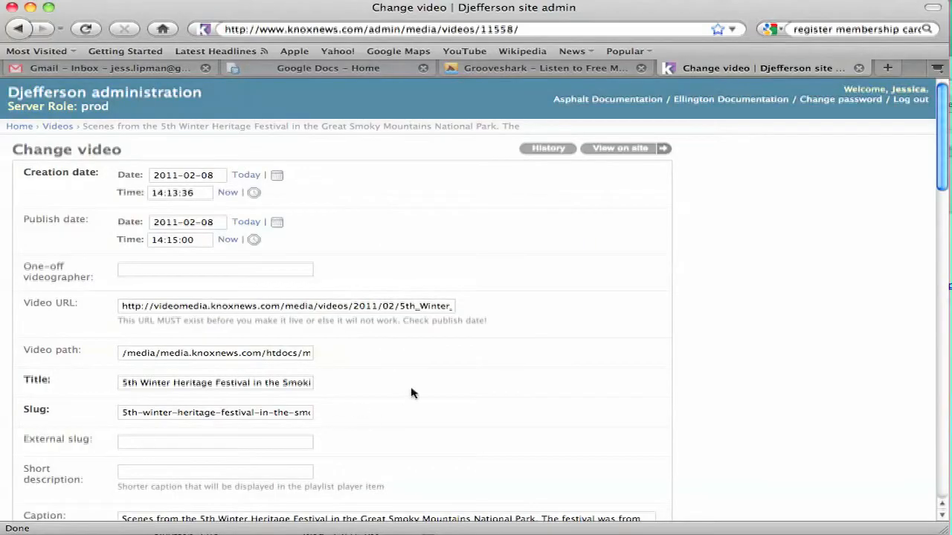
pyautogui.scroll(-10, 409, 394)
pyautogui.scroll(-15, 407, 397)
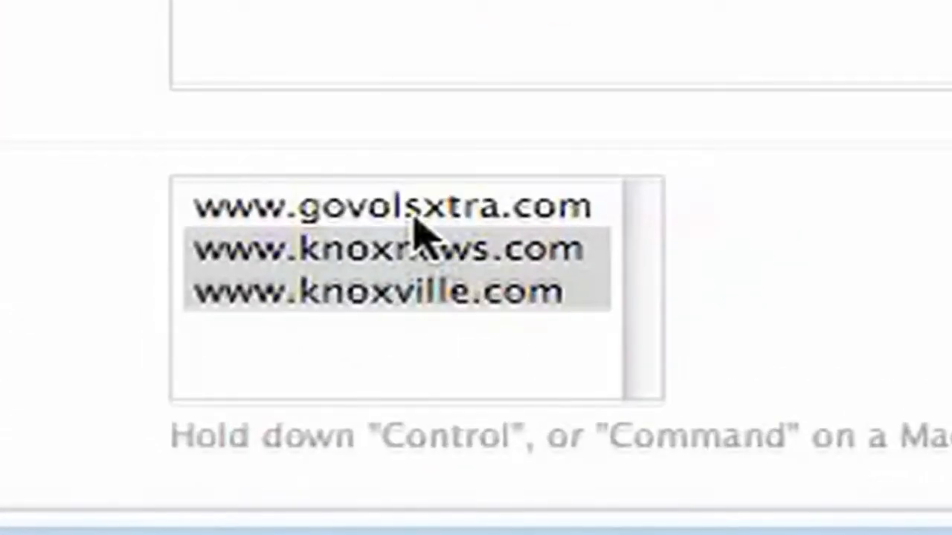
pyautogui.click(175, 369)
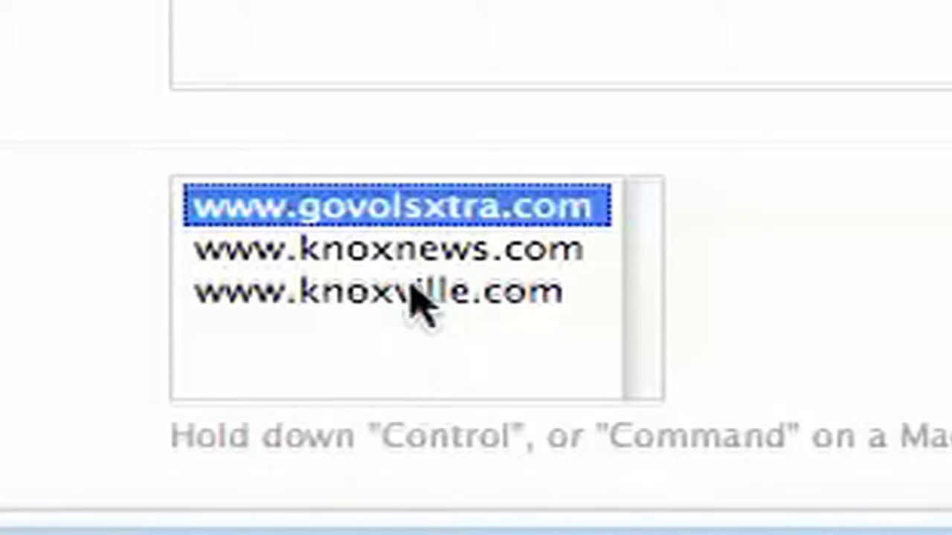
pyautogui.keyDown('super'); pyautogui.click(400, 257); pyautogui.keyUp('super')
pyautogui.keyDown('super'); pyautogui.click(396, 298); pyautogui.keyUp('super')
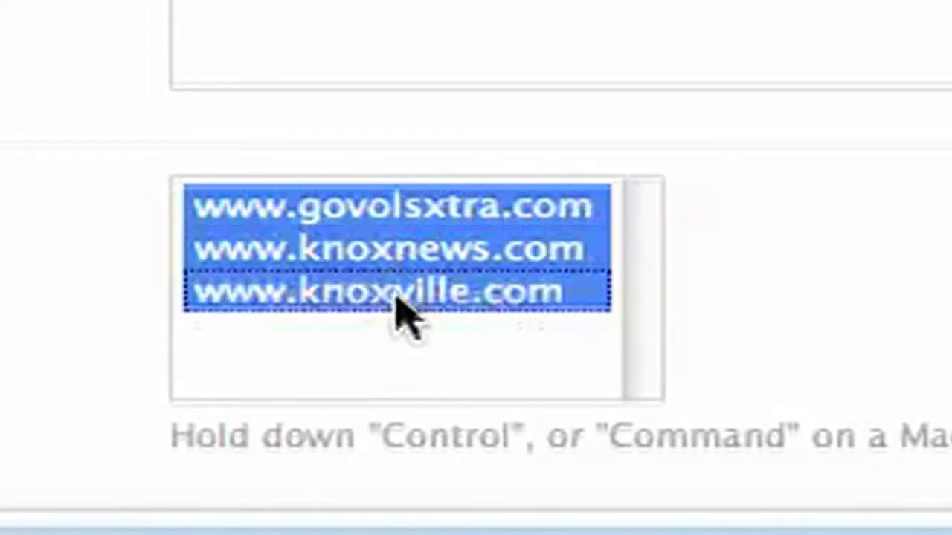
pyautogui.keyDown('super'); pyautogui.click(416, 209); pyautogui.keyUp('super')
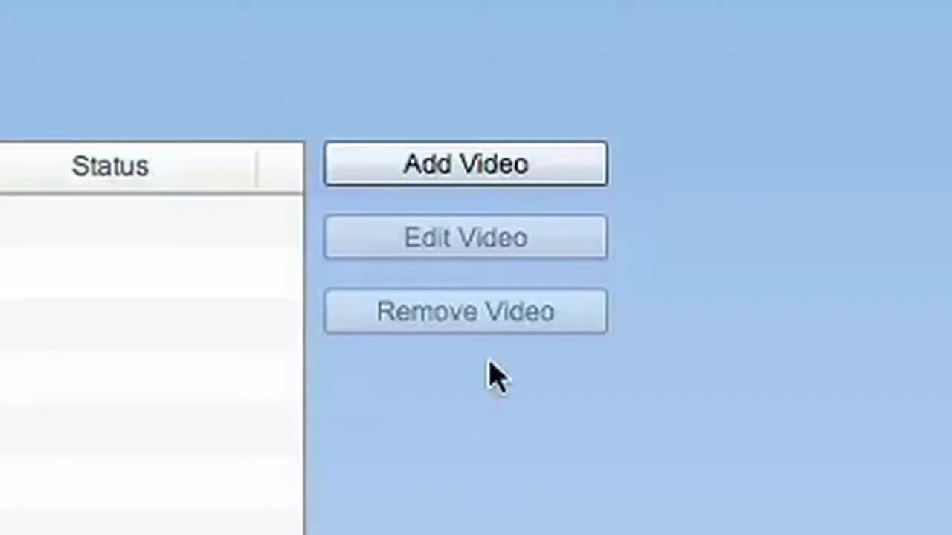
# Add a new queue entry with the festival video file, titled '5th Winter Heritage Festival'
pyautogui.click(603, 96)
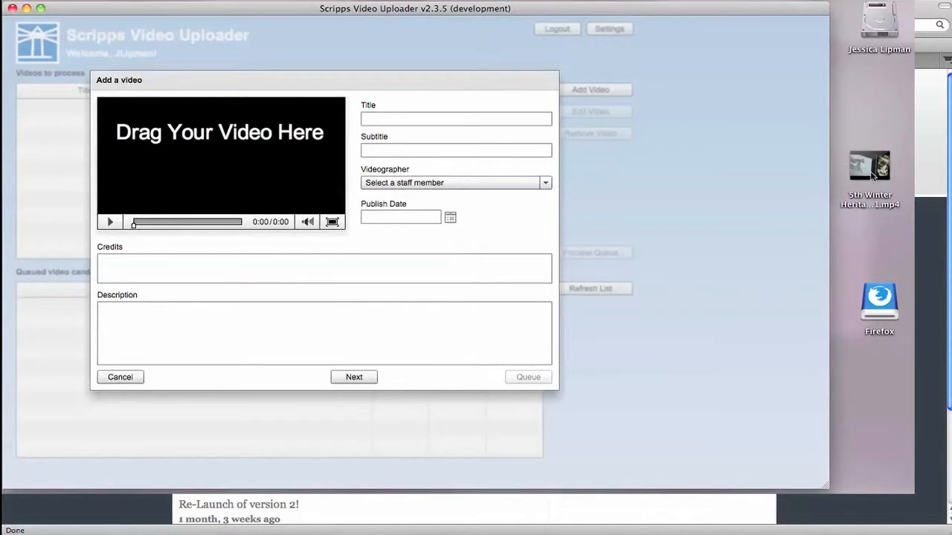
pyautogui.moveTo(870, 170)
pyautogui.moveTo(870, 170); pyautogui.dragTo(223, 198)
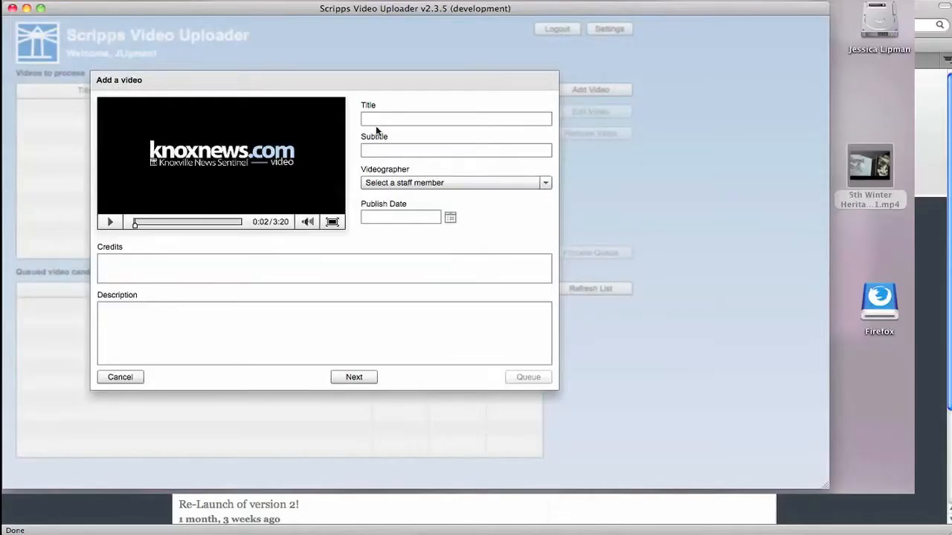
pyautogui.click(377, 123)
pyautogui.write('5')
pyautogui.write('th Winter Heritage Fe')
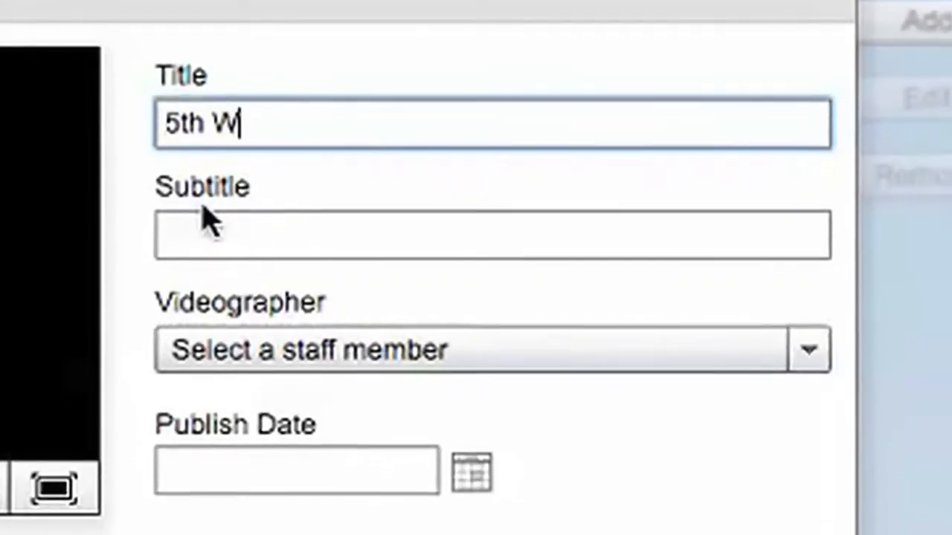
pyautogui.write('stival')
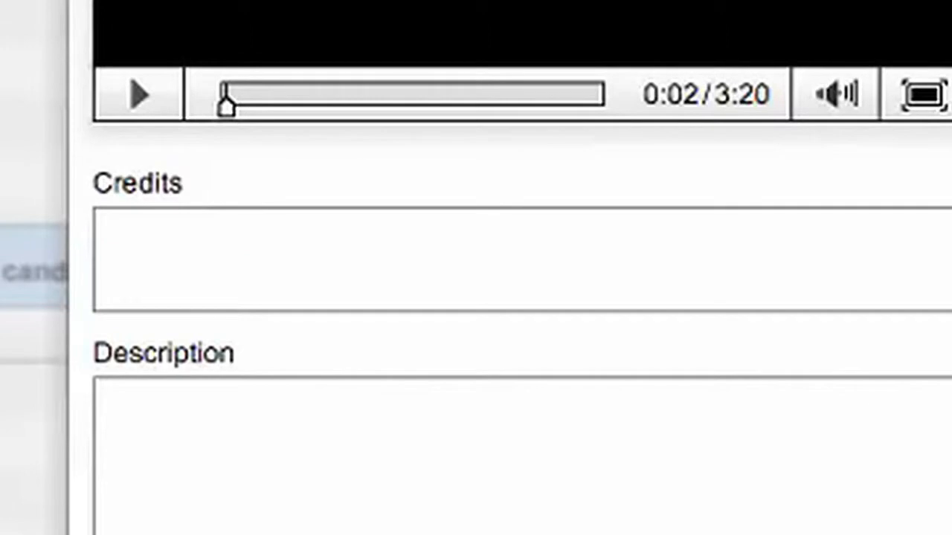
# Fill in credits, choose the staff videographer, and begin the Smokies heritage festival description
pyautogui.click(345, 274)
pyautogui.write('Vide')
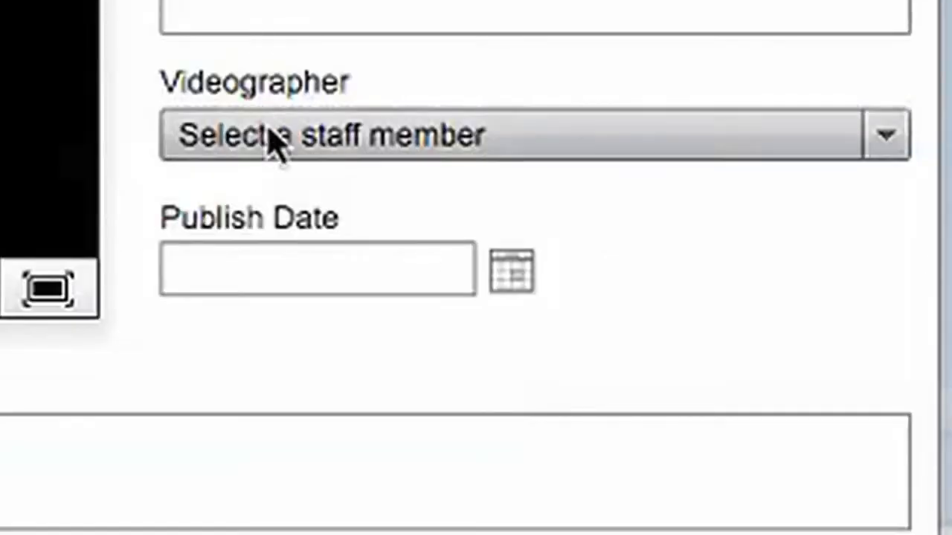
pyautogui.click(270, 149)
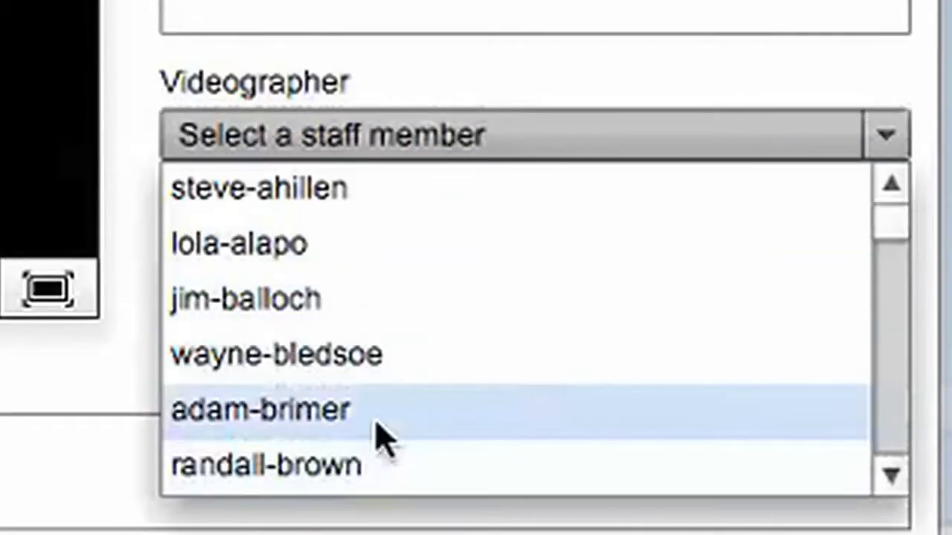
pyautogui.click(377, 427)
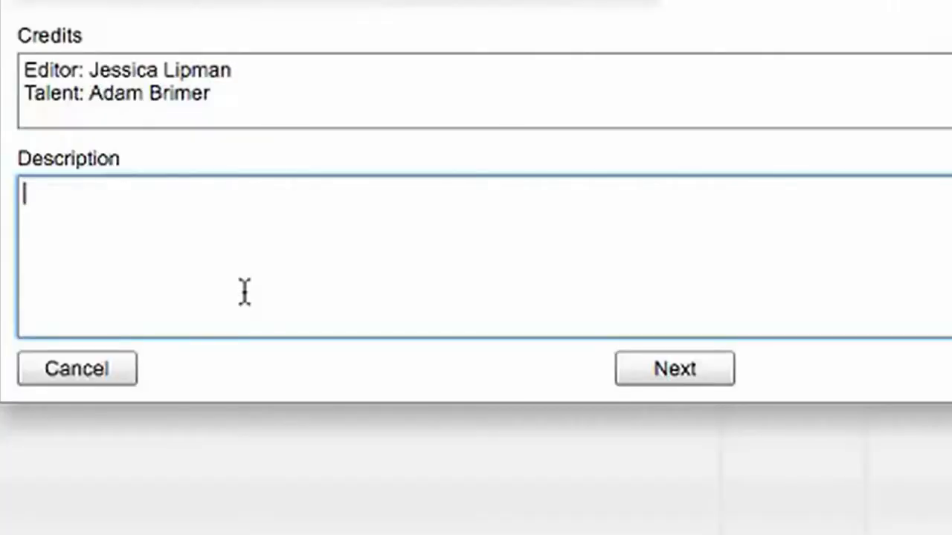
pyautogui.write('Capturing the nuance and historical richness of the Smokies region, the 5th Winter Heritage Festival brings programming, including wedding vow renewals, storytelling and music, and a remembranc')
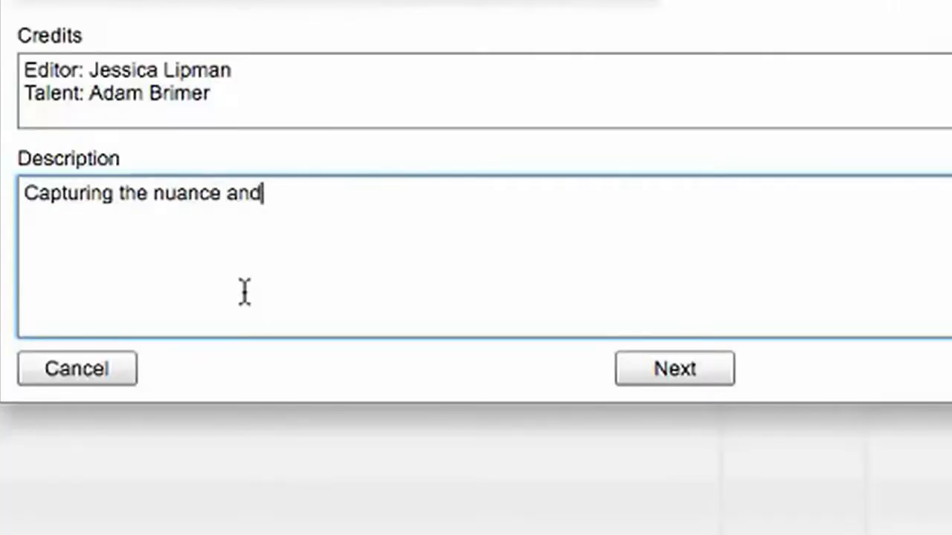
pyautogui.write('e with Cade')
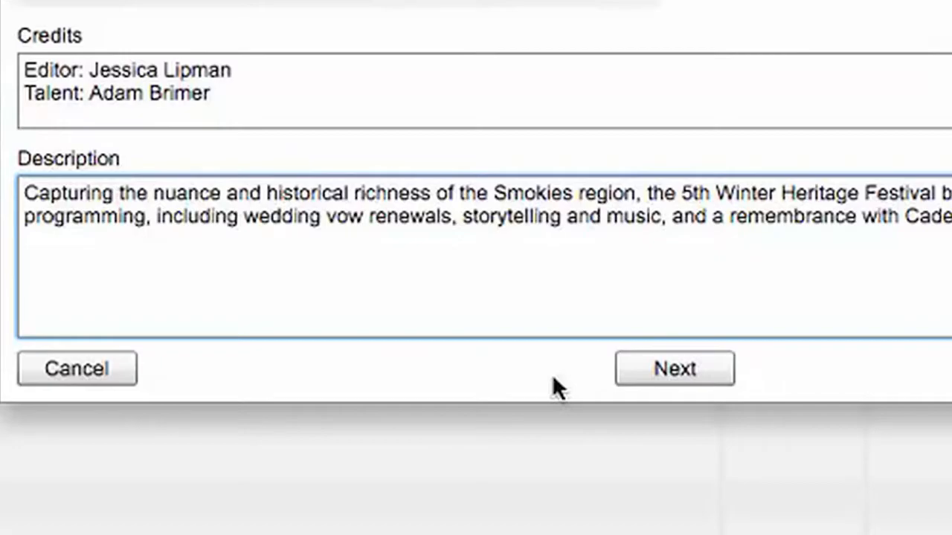
pyautogui.write("'s Cove desc")
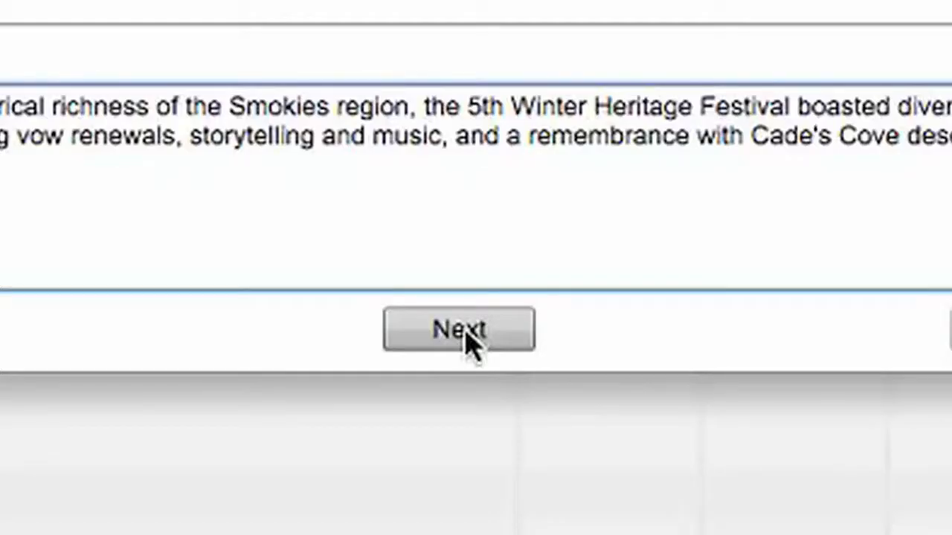
# Select Featured video for homepage/ and capture the violin close-up at 1:27 as thumbnail
pyautogui.click(467, 335)
pyautogui.scroll(-10, 295, 275)
pyautogui.click(211, 290)
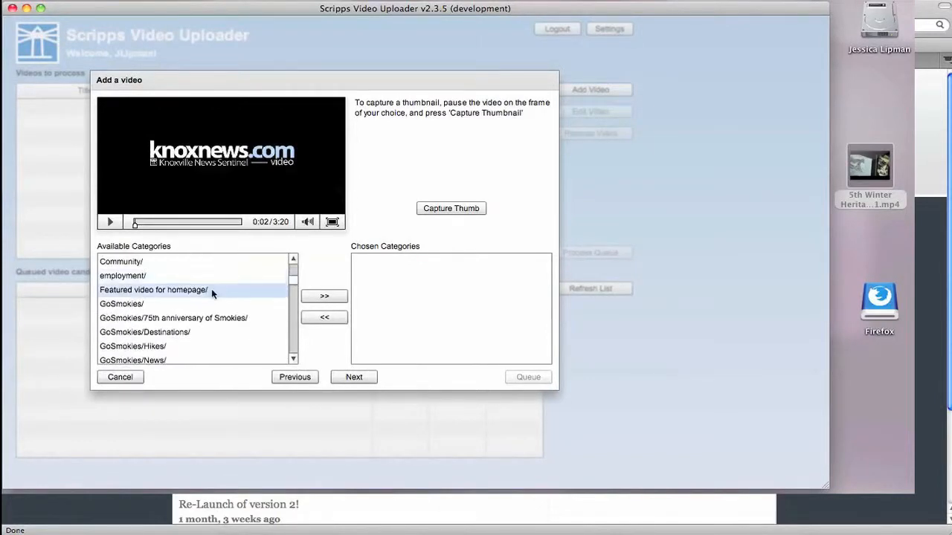
pyautogui.scroll(-7, 291, 289)
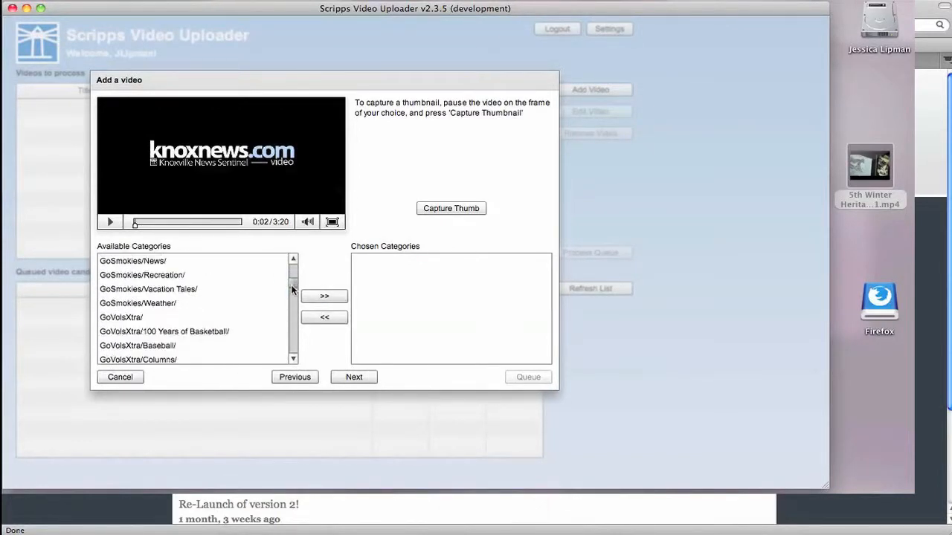
pyautogui.scroll(-10, 292, 290)
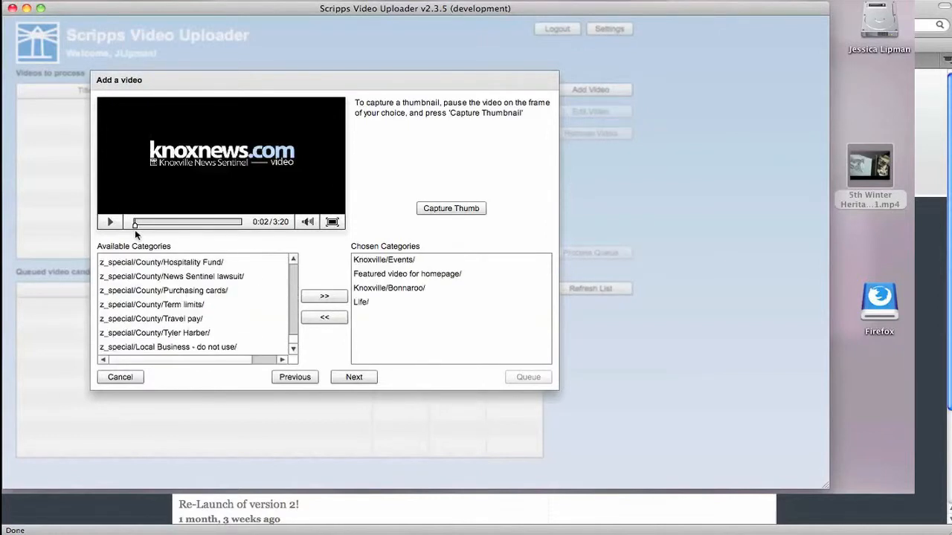
pyautogui.moveTo(135, 223); pyautogui.dragTo(178, 225)
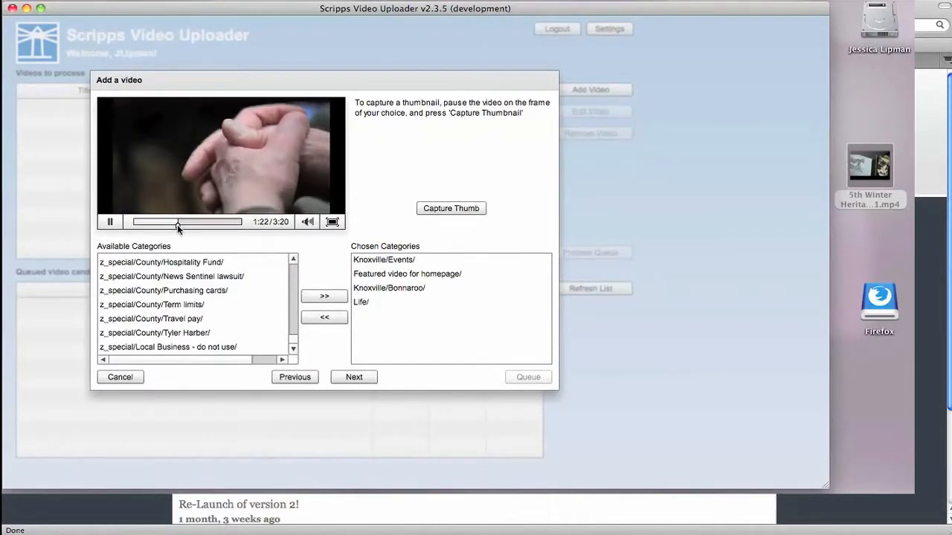
pyautogui.click(110, 222)
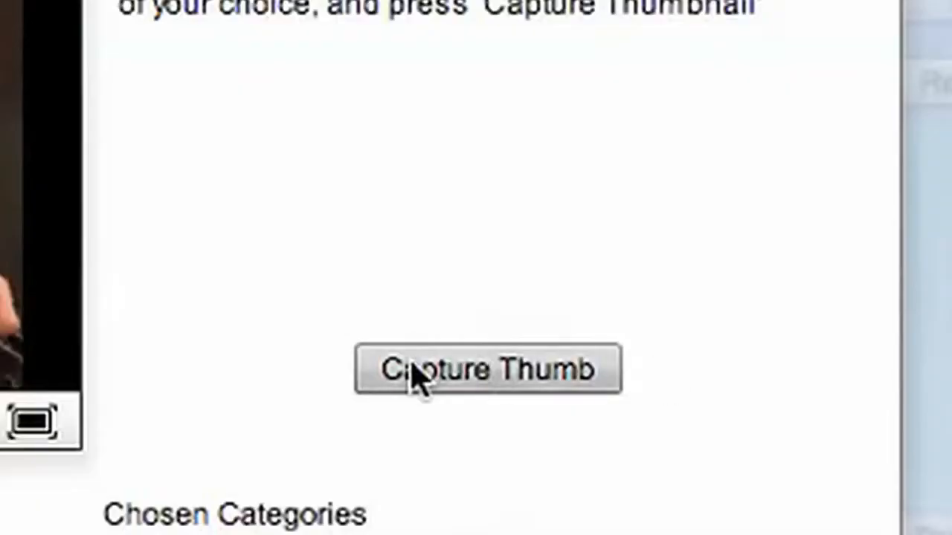
pyautogui.click(452, 209)
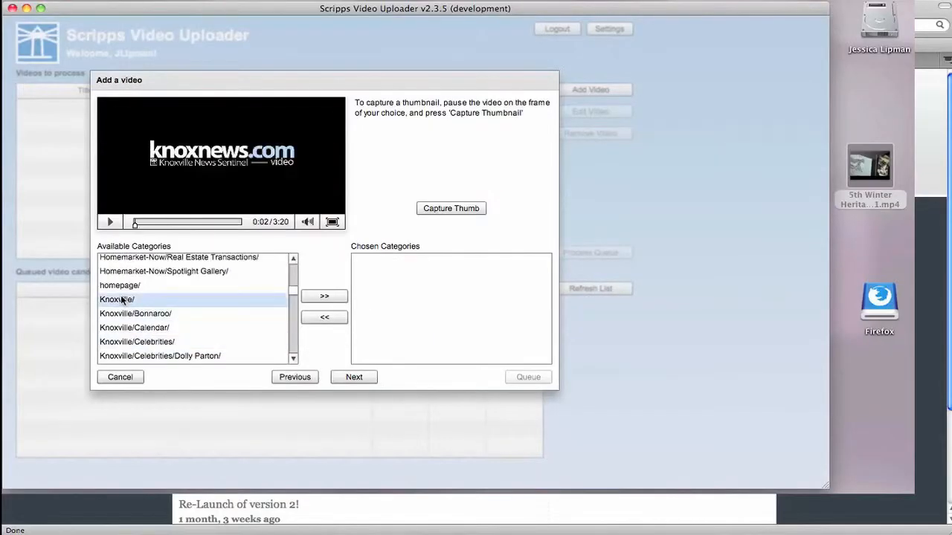
# Add Knoxville/Events/ and Featured video for homepage/ to the chosen categories
pyautogui.click(124, 300)
pyautogui.scroll(-4, 268, 295)
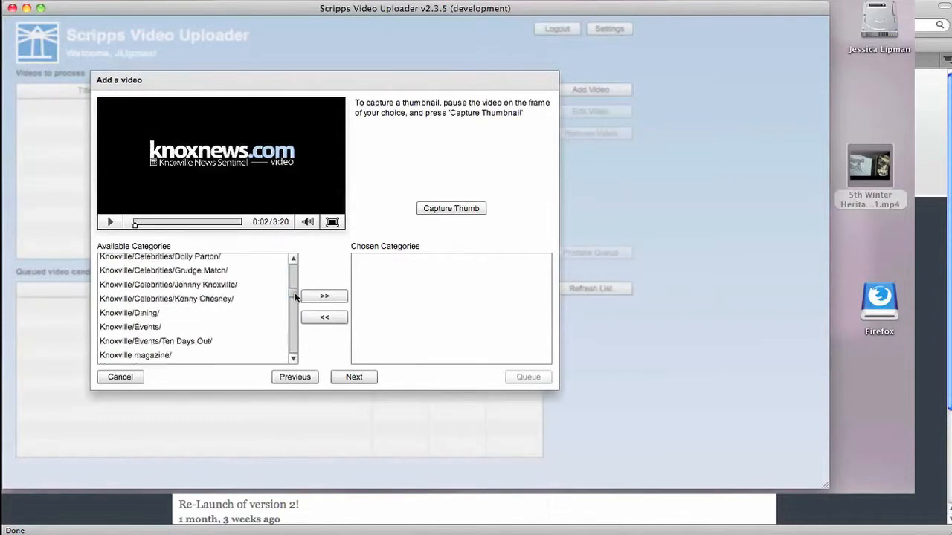
pyautogui.click(160, 280)
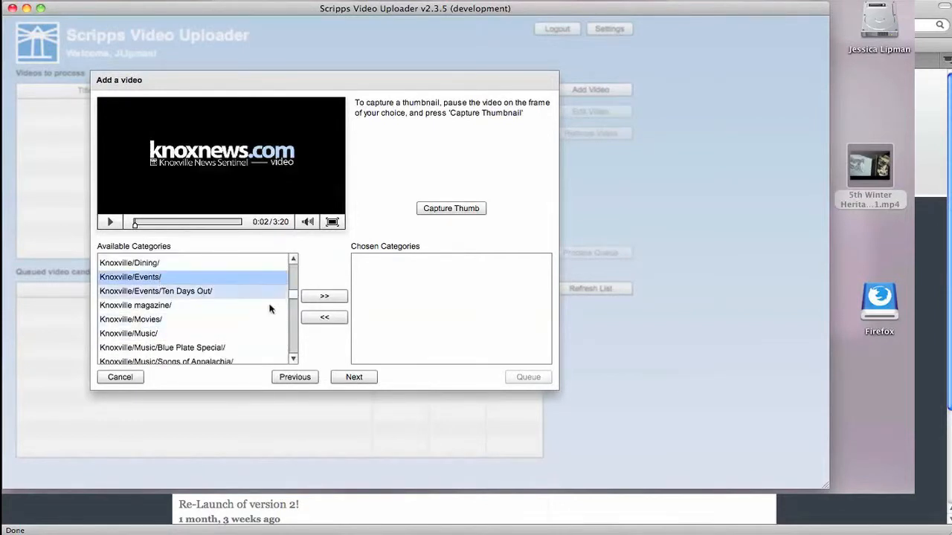
pyautogui.scroll(10, 293, 296)
pyautogui.moveTo(293, 288); pyautogui.dragTo(291, 265)
pyautogui.click(323, 296)
pyautogui.scroll(-15, 294, 274)
pyautogui.click(586, 305)
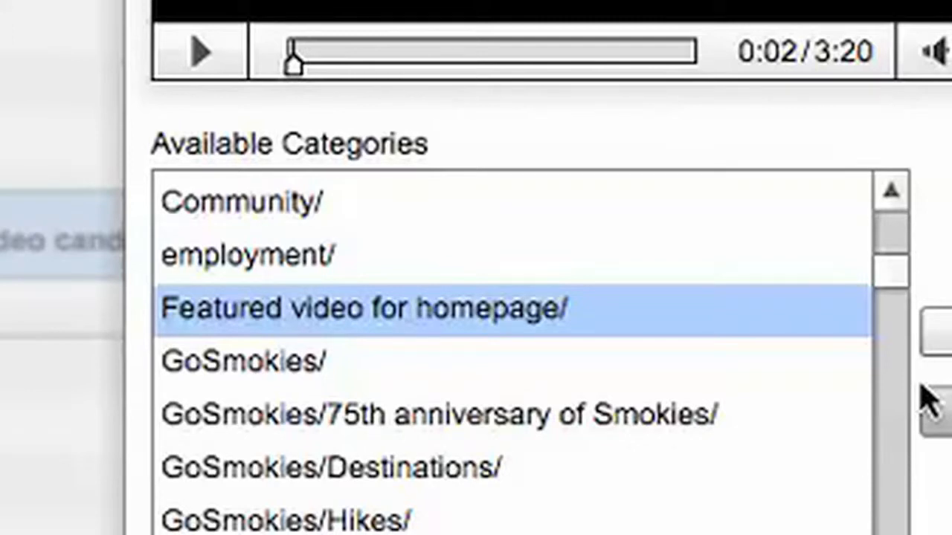
pyautogui.click(925, 398)
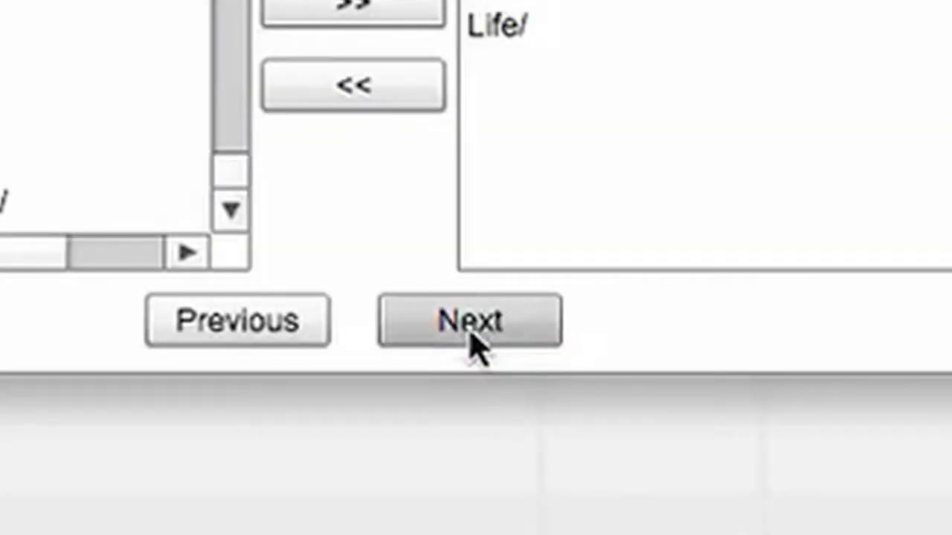
# Set the YouTube category to News & Politics and queue the festival video
pyautogui.click(471, 327)
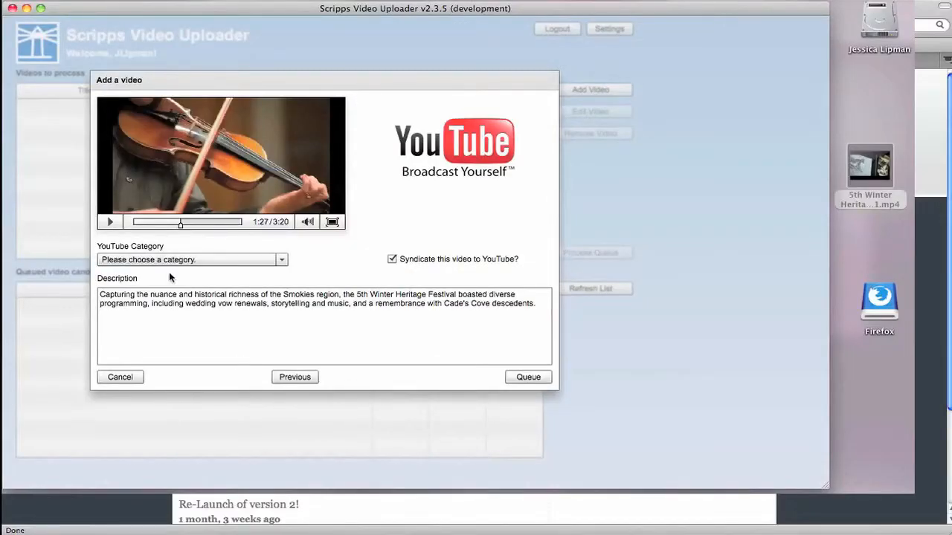
pyautogui.click(168, 262)
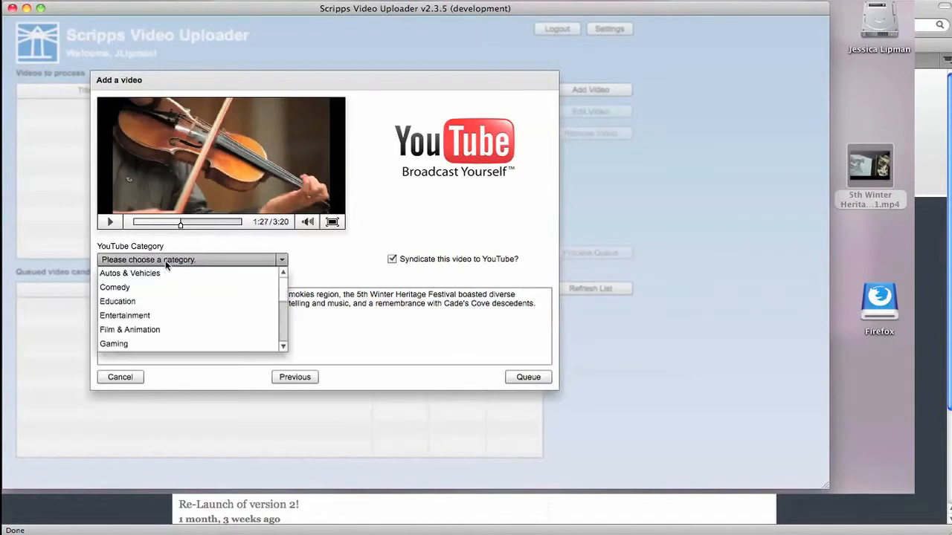
pyautogui.scroll(-3, 282, 315)
pyautogui.click(130, 322)
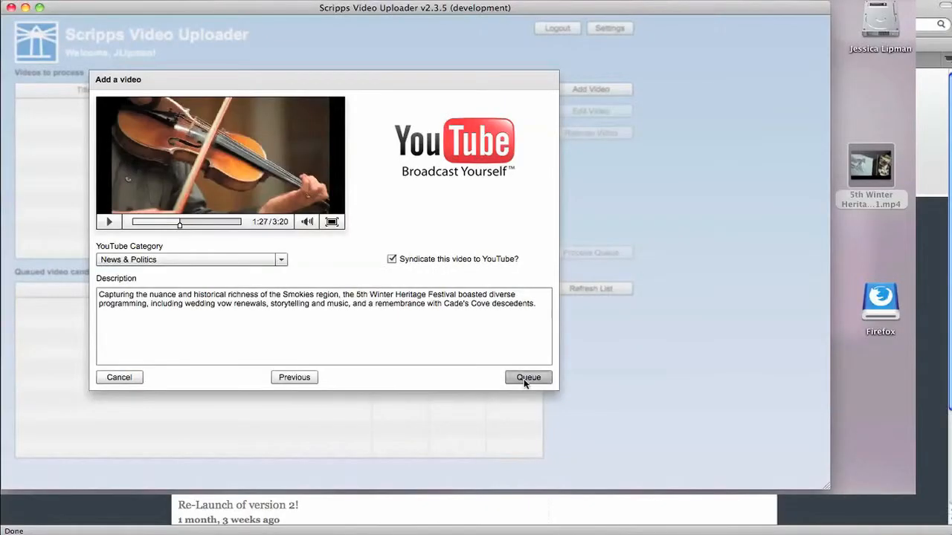
pyautogui.click(554, 328)
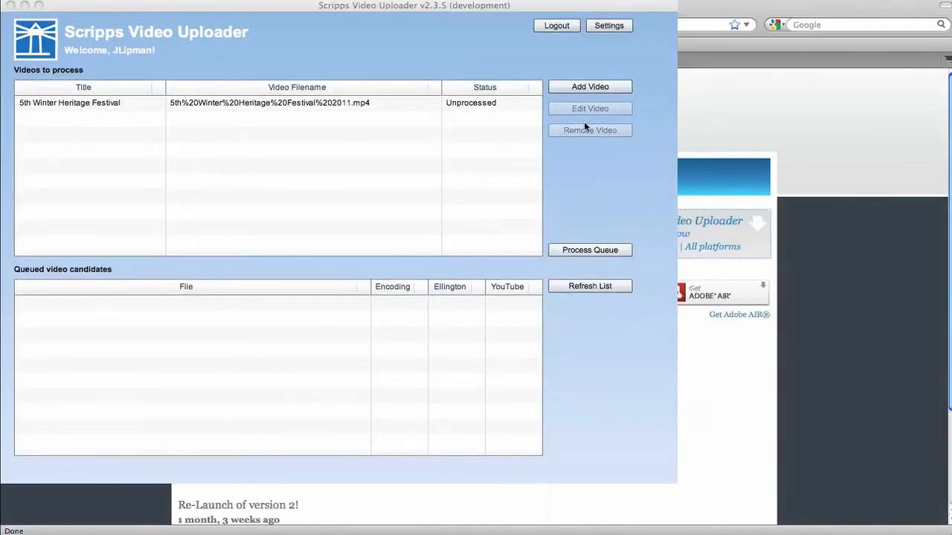
# Process the queued festival video and check the uploader's account settings
pyautogui.click(594, 249)
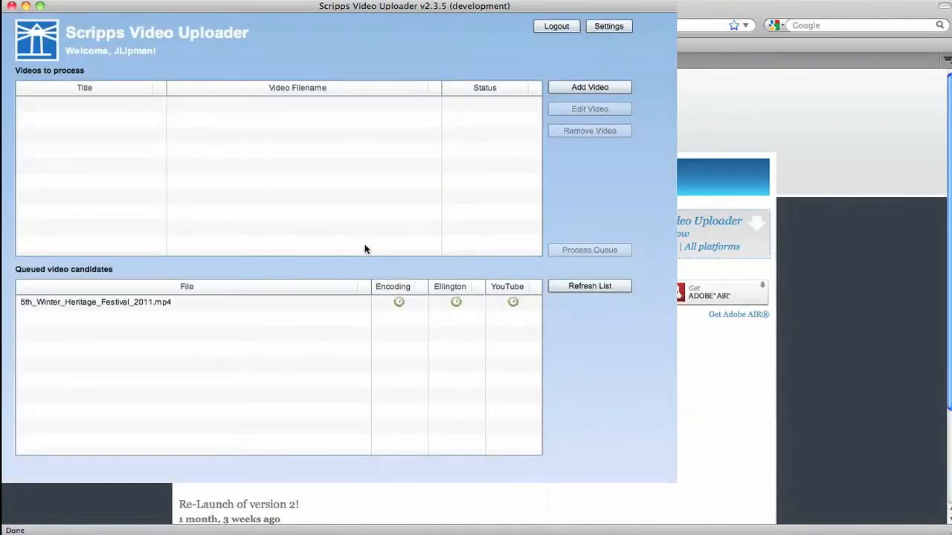
pyautogui.click(608, 26)
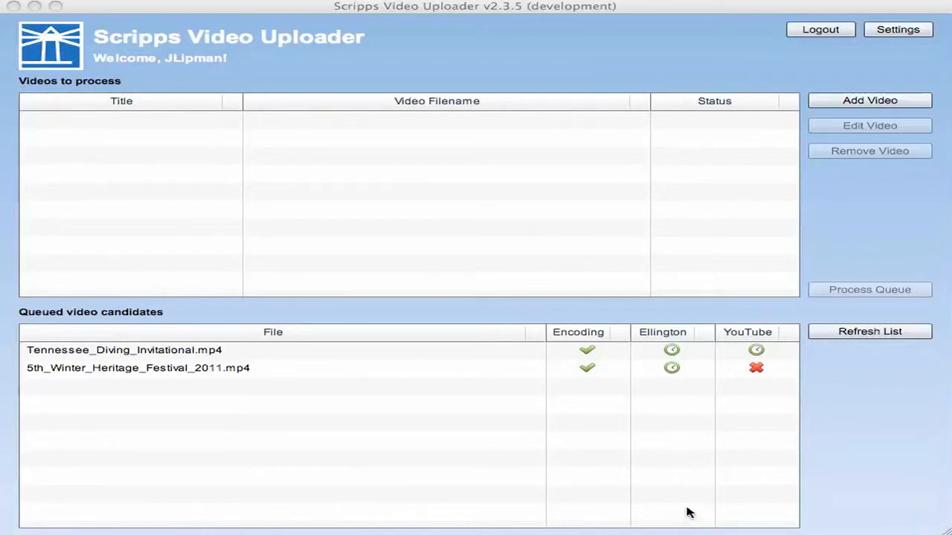
pyautogui.click(757, 371)
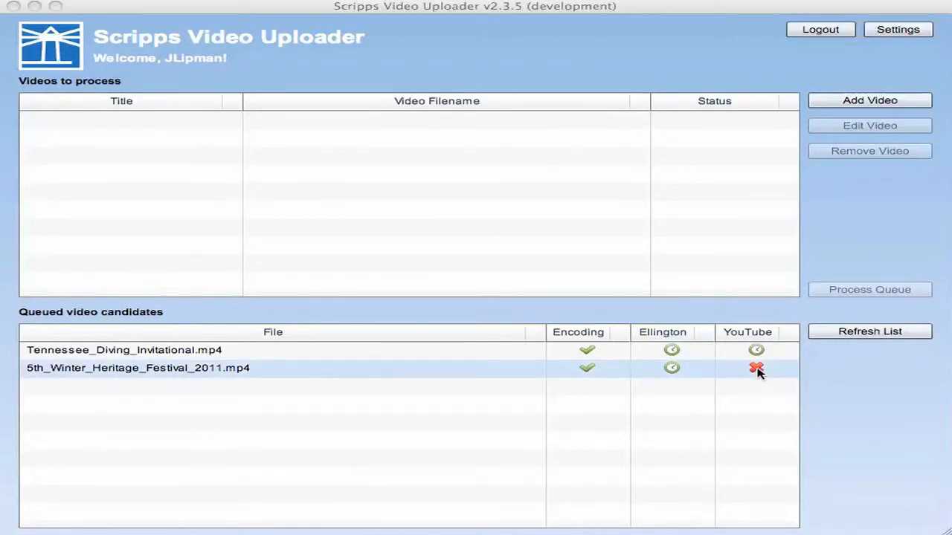
pyautogui.click(756, 370)
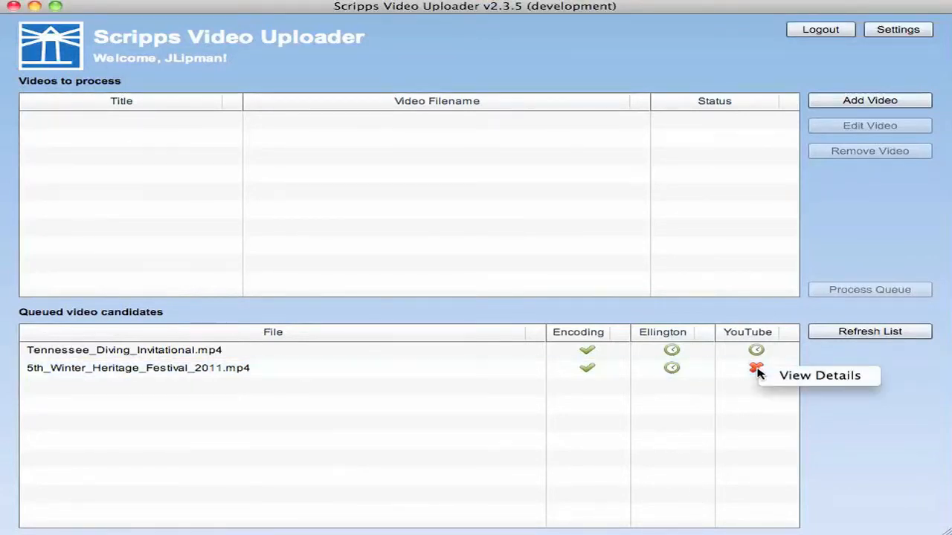
pyautogui.click(792, 379)
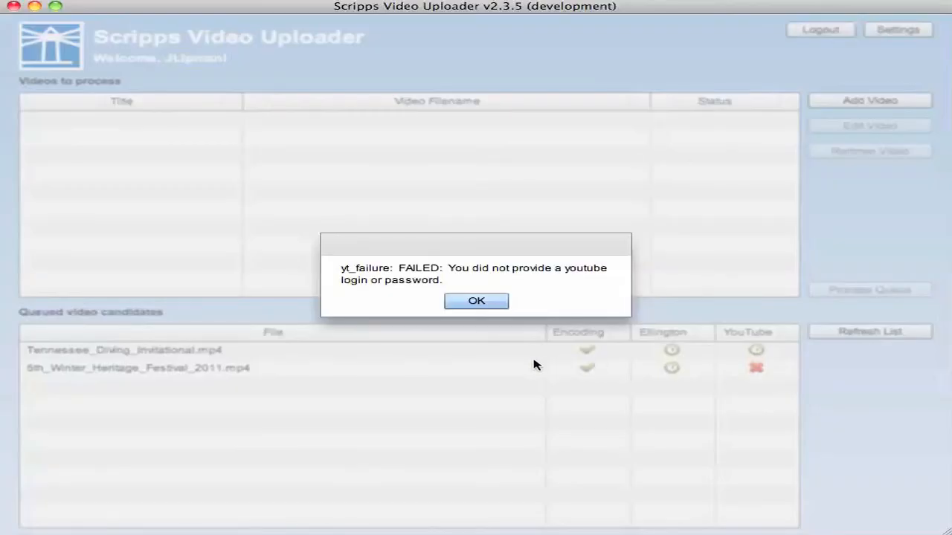
pyautogui.click(478, 301)
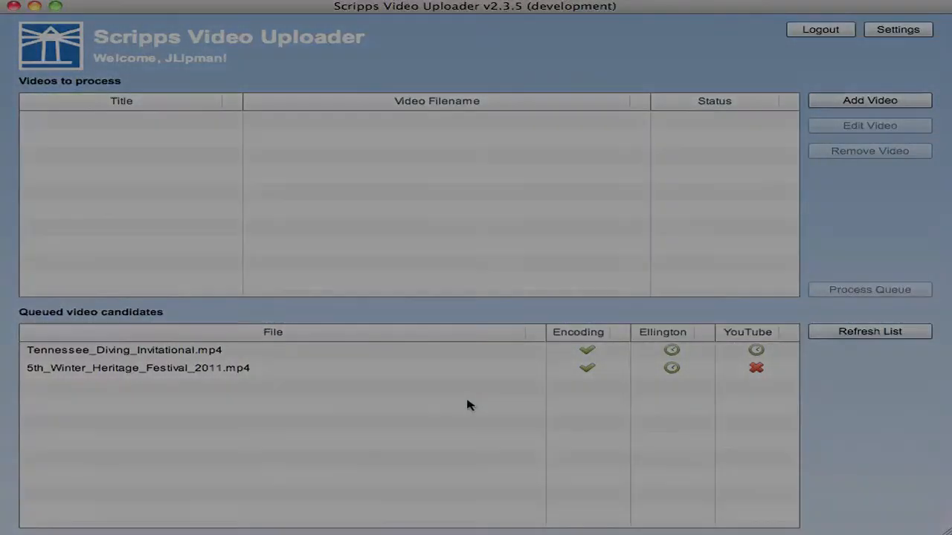